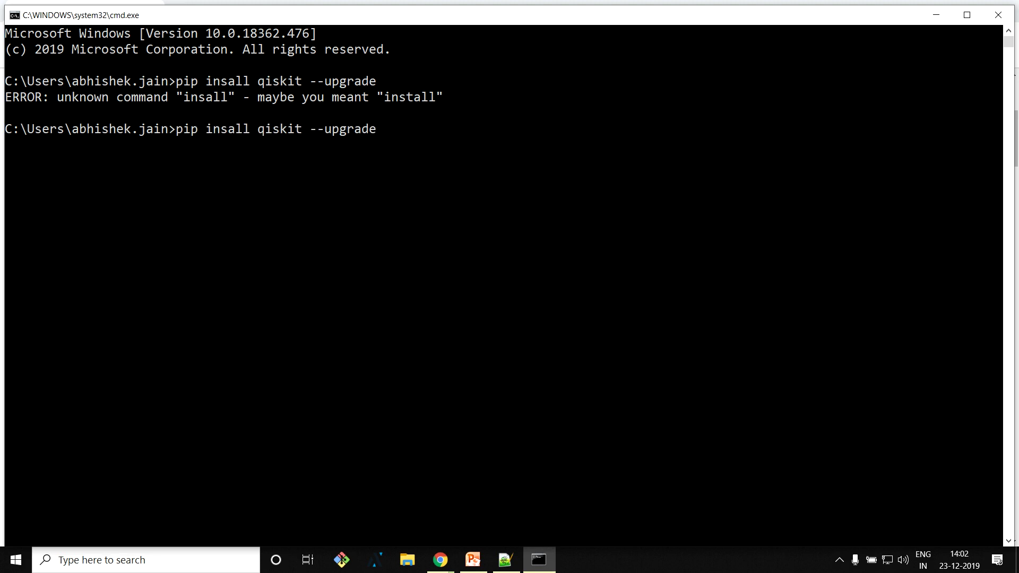
Step: Fix the typo to 'install' and run the qiskit upgrade to 0.14.0, then launch jupyter notebook
{"action": "type", "text": "t"}
{"action": "key", "text": "Return"}
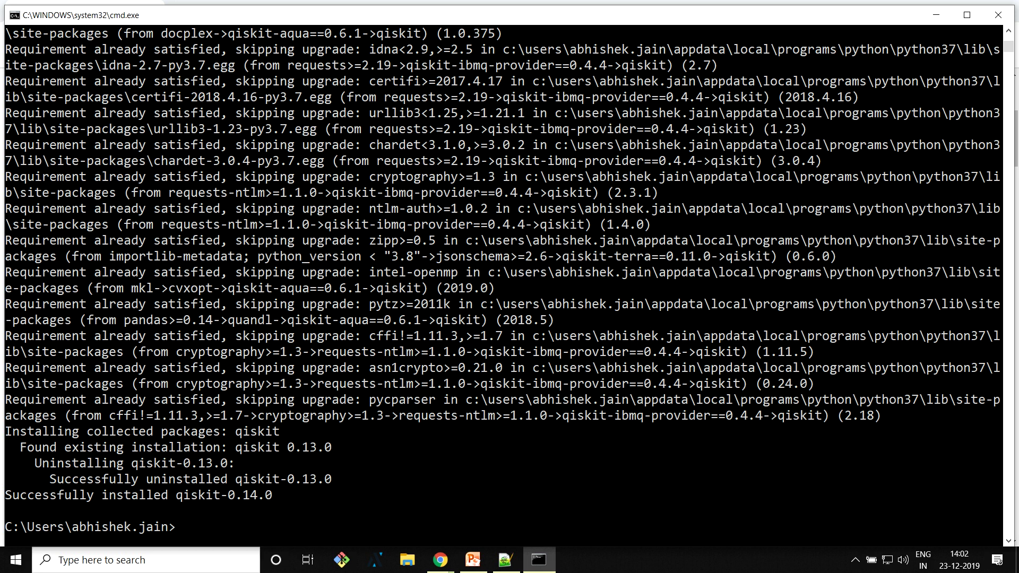
{"action": "type", "text": "jupyter notebook"}
{"action": "key", "text": "Return"}
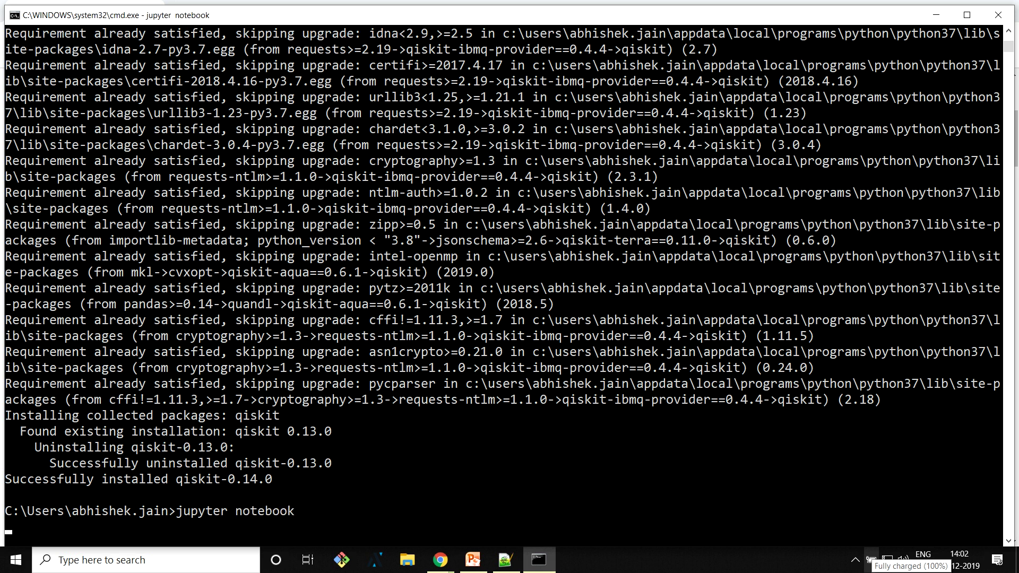
{"action": "key", "text": "super+s"}
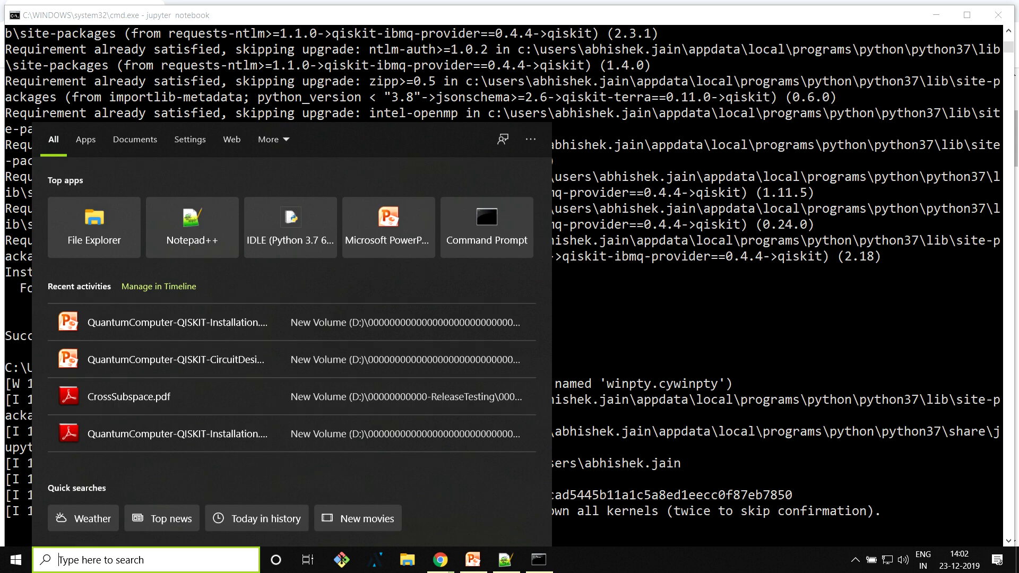
Step: Launch Python IDLE and run 'import qiskit' in the shell
{"action": "type", "text": "IDL"}
{"action": "key", "text": "Escape"}
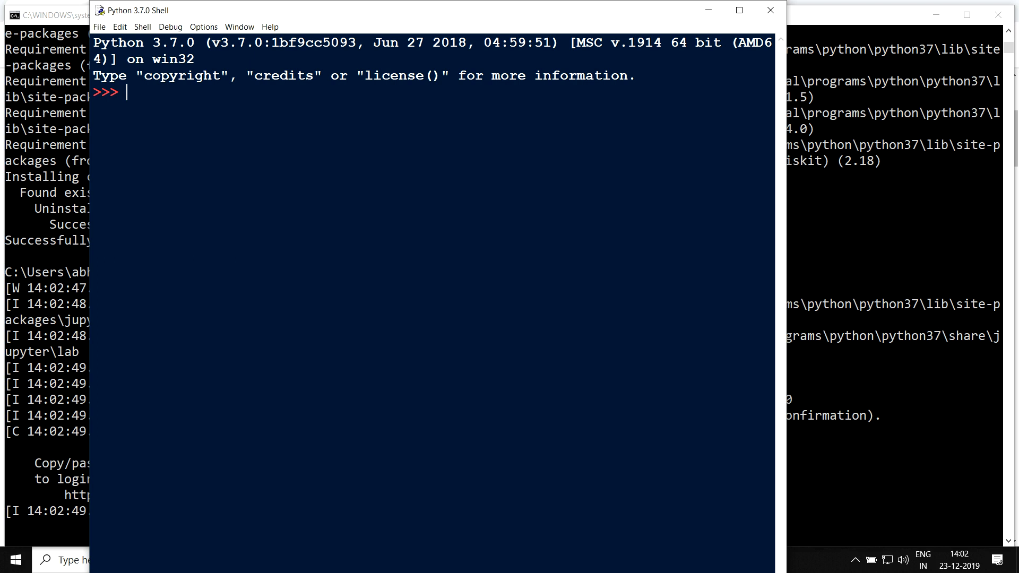
{"action": "type", "text": "import "}
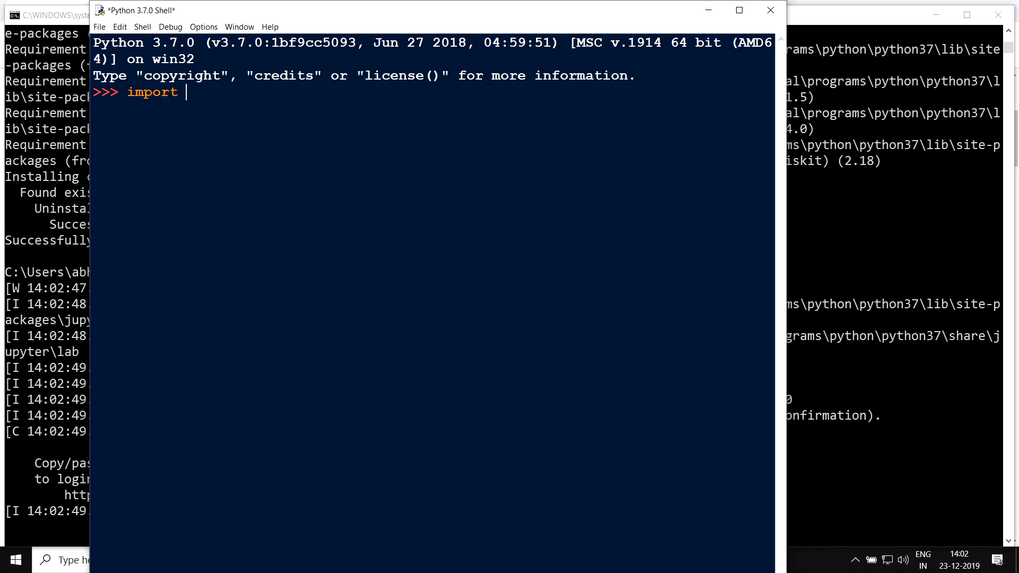
{"action": "type", "text": "qiskit"}
{"action": "key", "text": "Return"}
Step: Print qiskit.__version__, which reports 0.11.0
{"action": "type", "text": "print(wi"}
{"action": "type", "text": "sk"}
{"action": "key", "text": "BackSpace"}
{"action": "key", "text": "BackSpace"}
{"action": "key", "text": "BackSpace"}
{"action": "key", "text": "BackSpace"}
{"action": "type", "text": "qi"}
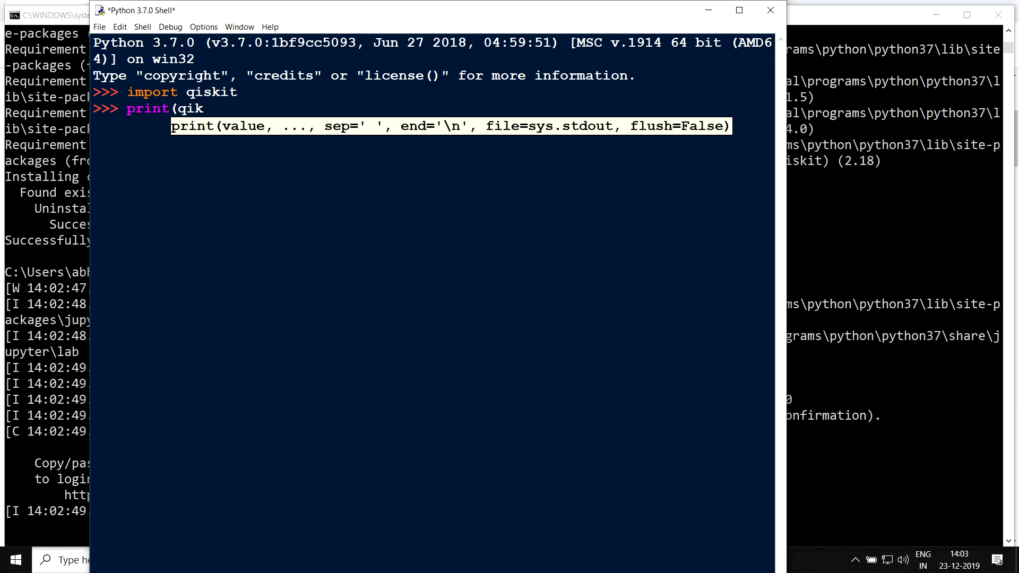
{"action": "type", "text": "skit.--version__)"}
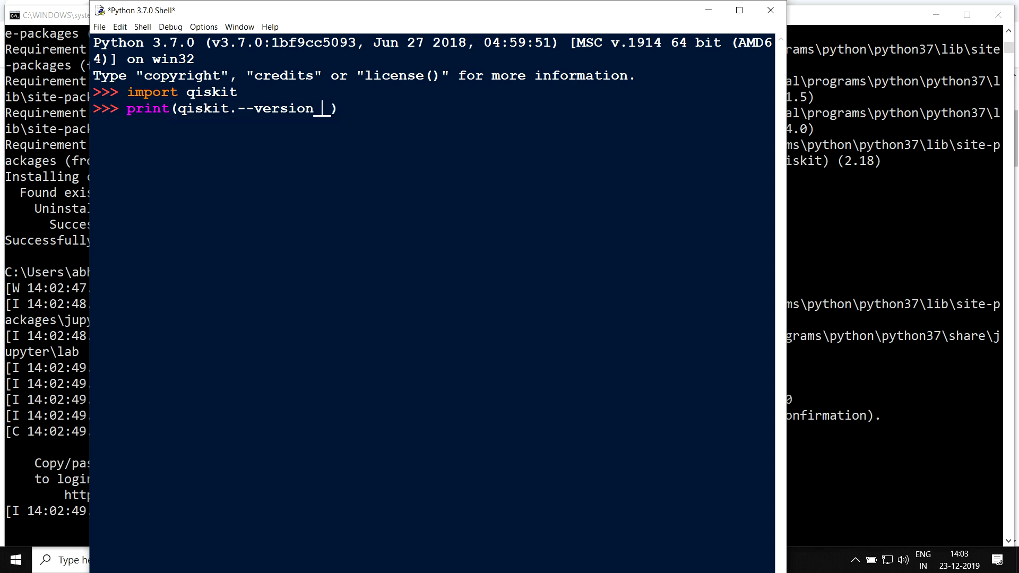
{"action": "key", "text": "Left"}
{"action": "key", "text": "Left"}
{"action": "key", "text": "BackSpace"}
{"action": "key", "text": "BackSpace"}
{"action": "type", "text": "__"}
{"action": "key", "text": "Return"}
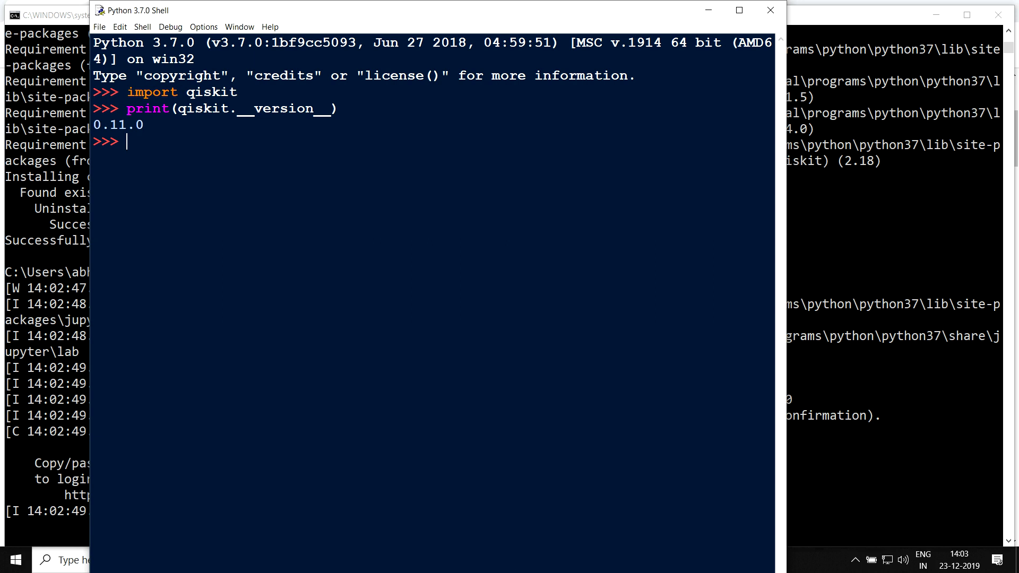
Step: Print qiskit.__qiskit_version__ showing qiskit 0.14.0, and maximize the shell window
{"action": "key", "text": "alt+p"}
{"action": "key", "text": "Left"}
{"action": "key", "text": "Left"}
{"action": "key", "text": "Left"}
{"action": "key", "text": "Left"}
{"action": "key", "text": "Left"}
{"action": "key", "text": "Left"}
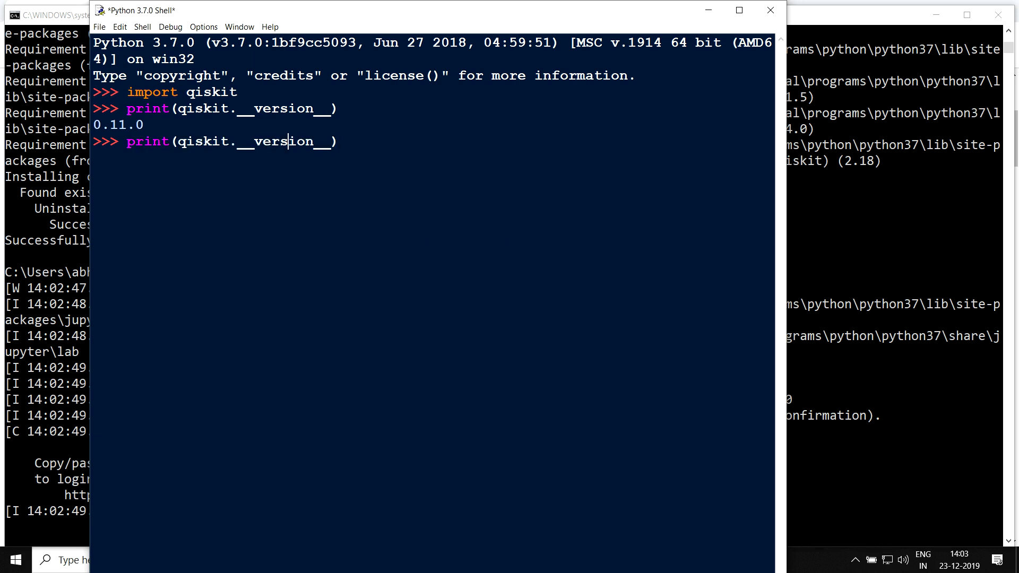
{"action": "type", "text": "qiskit"}
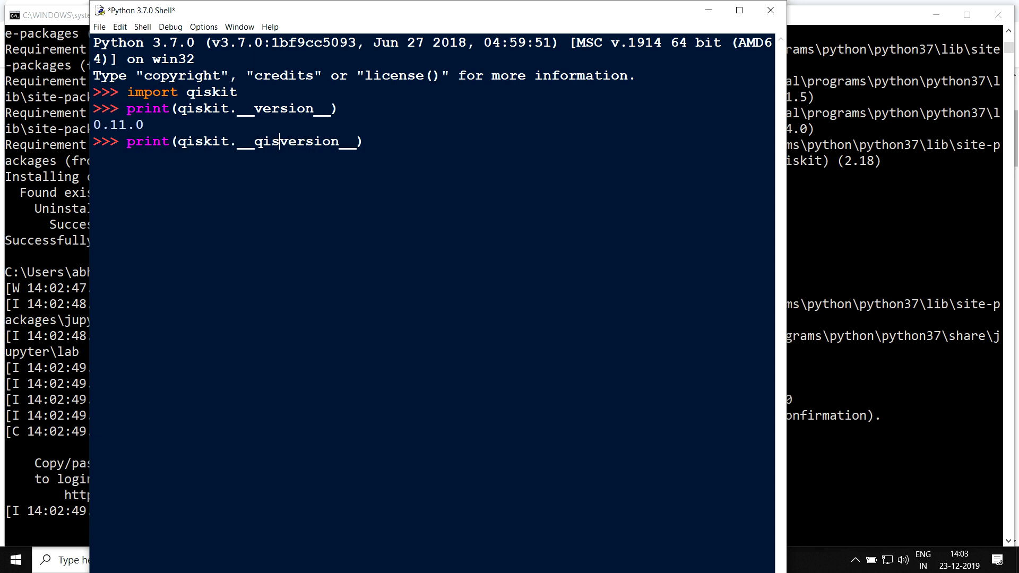
{"action": "type", "text": "_"}
{"action": "key", "text": "Return"}
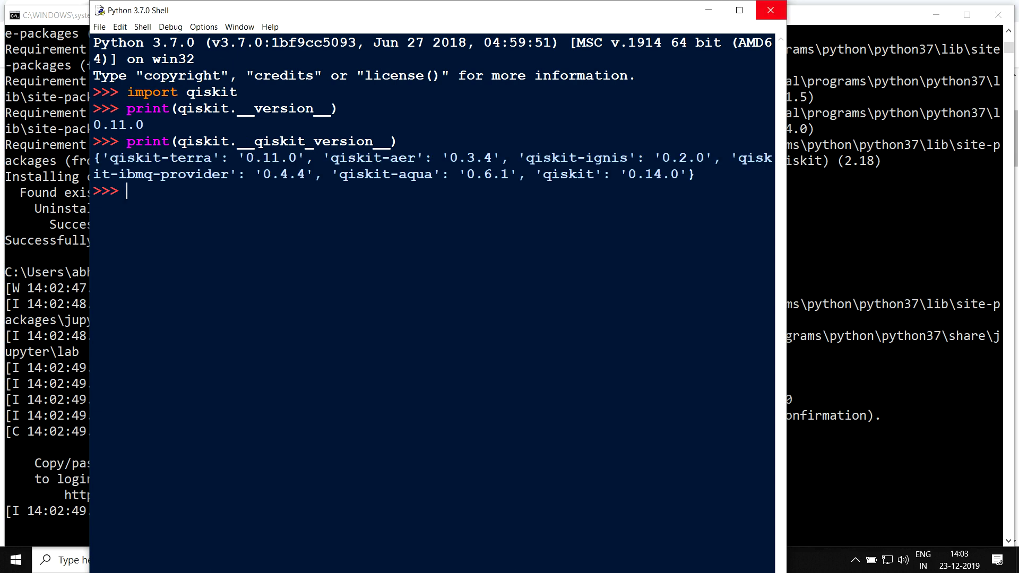
{"action": "left_click", "coordinate": [739, 10]}
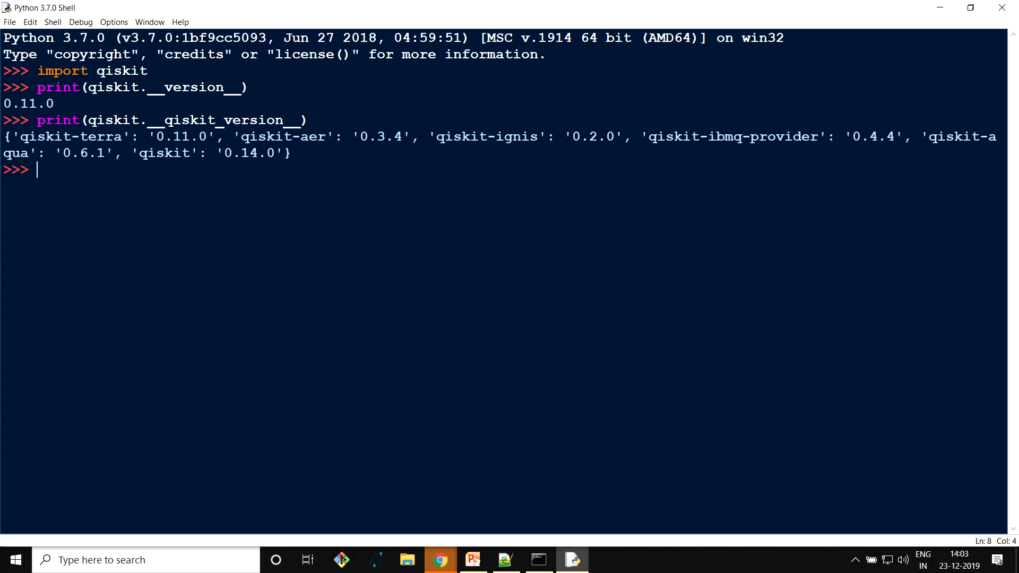
Step: Highlight the 0.11.0 output and the 'qiskit': '0.14.0' entry, then switch to the browser
{"action": "left_click_drag", "start_coordinate": [4, 103], "coordinate": [54, 104]}
{"action": "left_click_drag", "start_coordinate": [20, 137], "coordinate": [284, 153]}
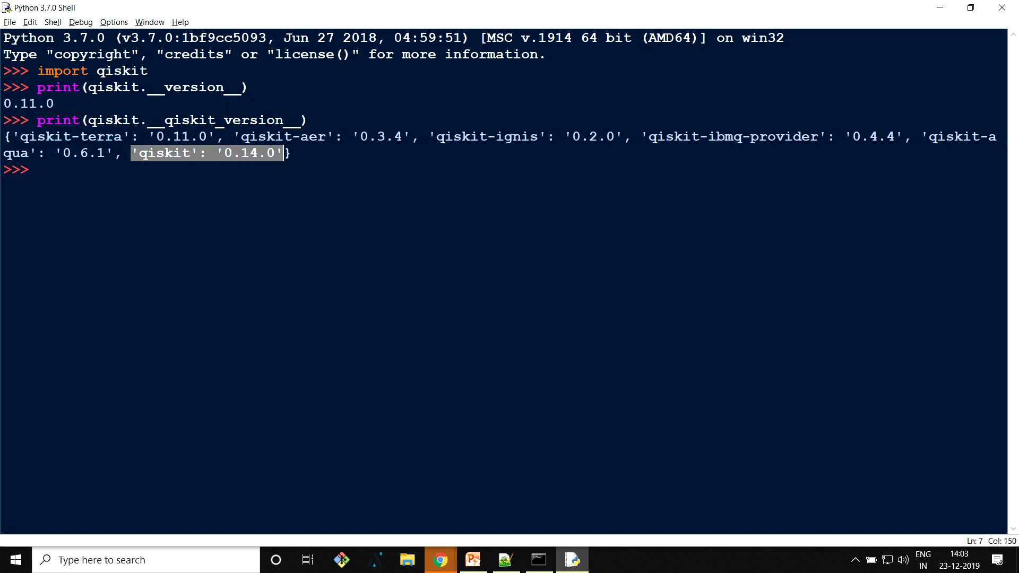
{"action": "key", "text": "alt+Tab"}
{"action": "key", "text": "alt+Tab"}
{"action": "key", "text": "alt+Tab"}
{"action": "key", "text": "alt+Tab"}
{"action": "key", "text": "alt+Tab"}
{"action": "key", "text": "Escape"}
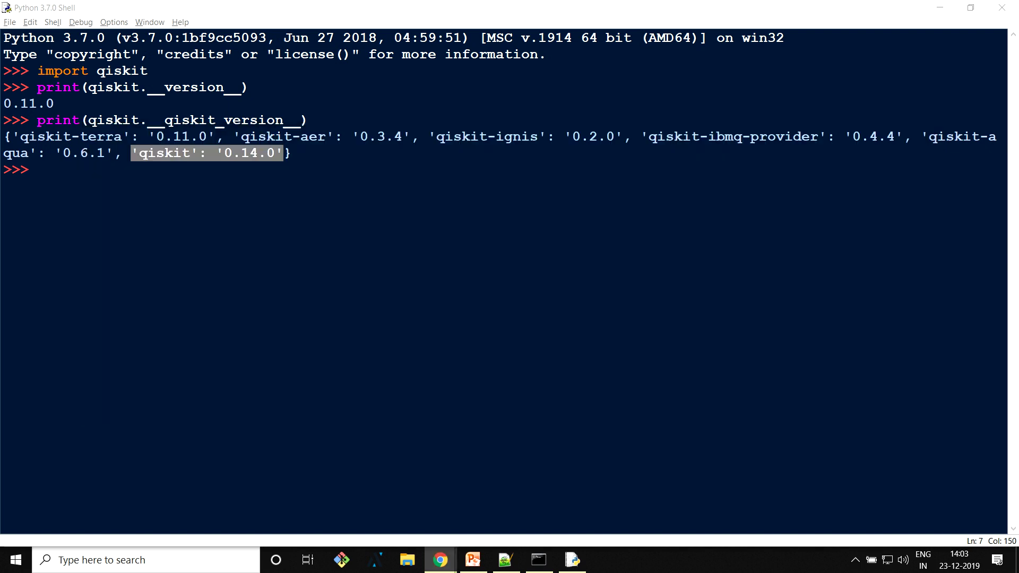
{"action": "key", "text": "alt+Tab"}
{"action": "key", "text": "alt+Tab"}
{"action": "key", "text": "alt+Tab"}
{"action": "key", "text": "alt+Tab"}
{"action": "key", "text": "alt+Tab"}
{"action": "key", "text": "alt+Tab"}
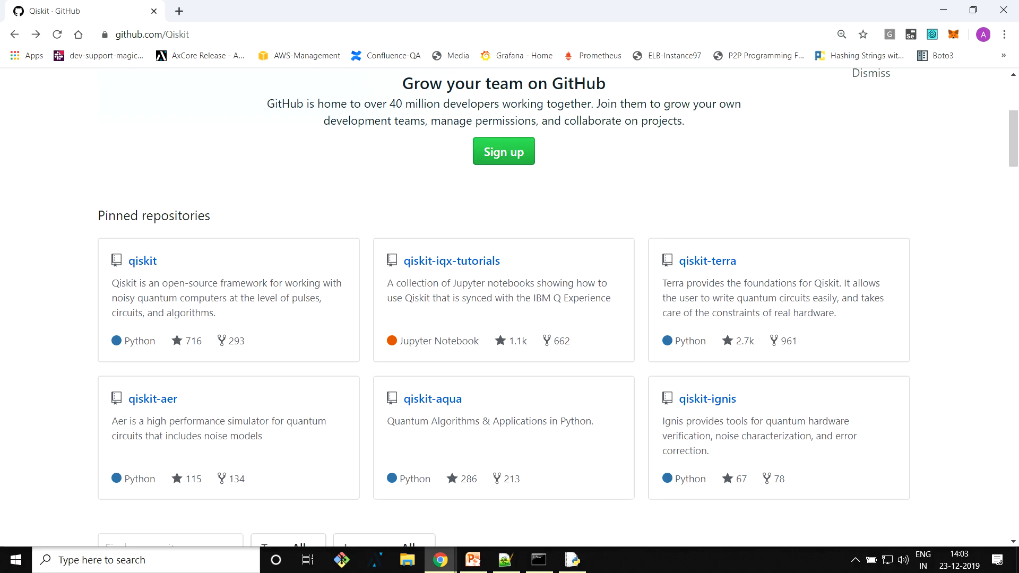
Step: Open the qiskit repository from the Qiskit GitHub page and scroll through its README
{"action": "scroll", "coordinate": [509, 307], "scroll_direction": "down", "scroll_amount": 5}
{"action": "scroll", "coordinate": [509, 308], "scroll_direction": "up", "scroll_amount": 5}
{"action": "left_click", "coordinate": [143, 260]}
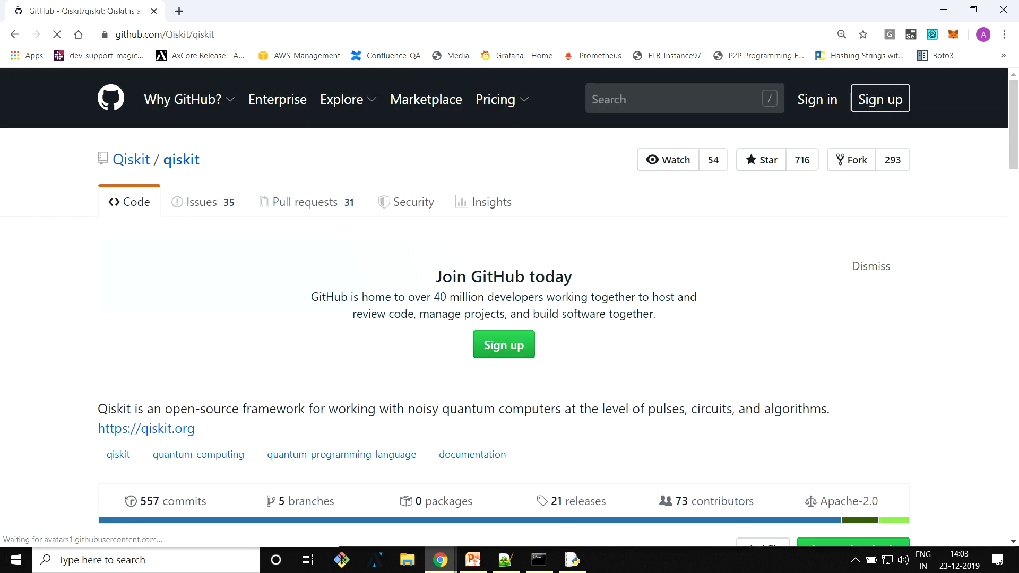
{"action": "scroll", "coordinate": [509, 308], "scroll_direction": "down", "scroll_amount": 20}
{"action": "scroll", "coordinate": [509, 308], "scroll_direction": "down", "scroll_amount": 5}
{"action": "scroll", "coordinate": [510, 308], "scroll_direction": "up", "scroll_amount": 5}
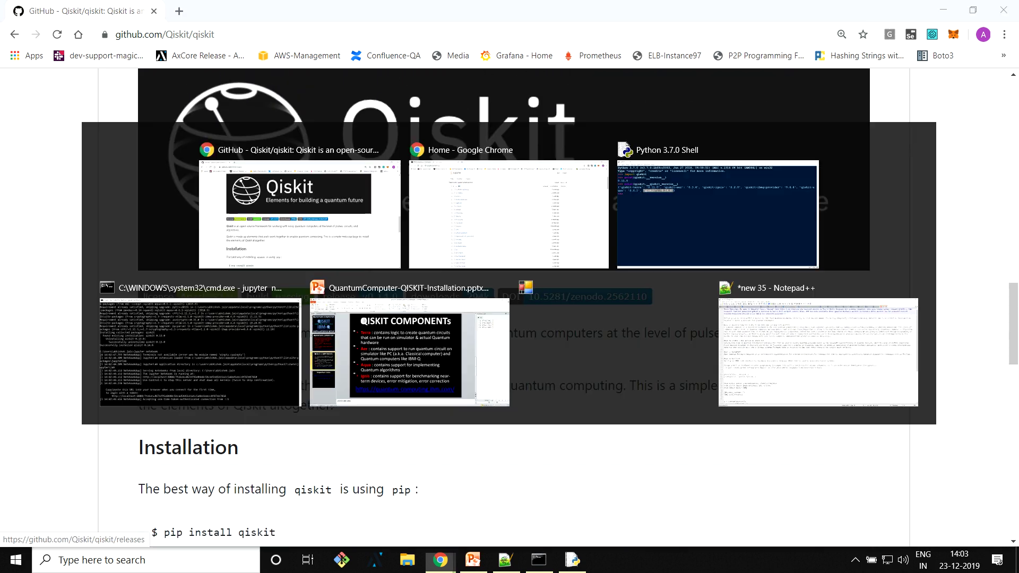
Step: Check the Jupyter server console, then return to the browser's localhost:8888 file listing
{"action": "key", "text": "alt+Tab"}
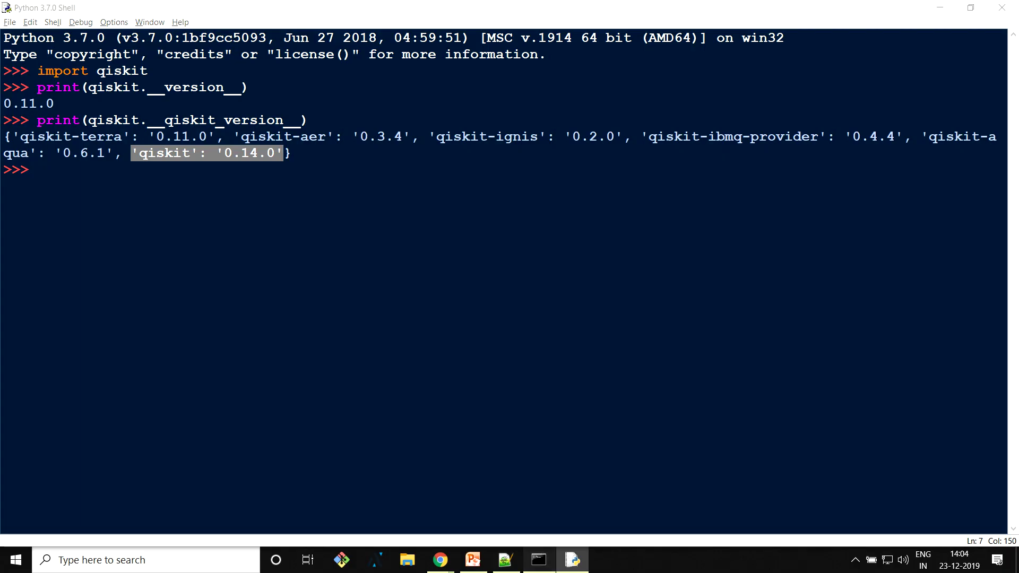
{"action": "left_click", "coordinate": [538, 560]}
{"action": "mouse_move", "coordinate": [440, 560]}
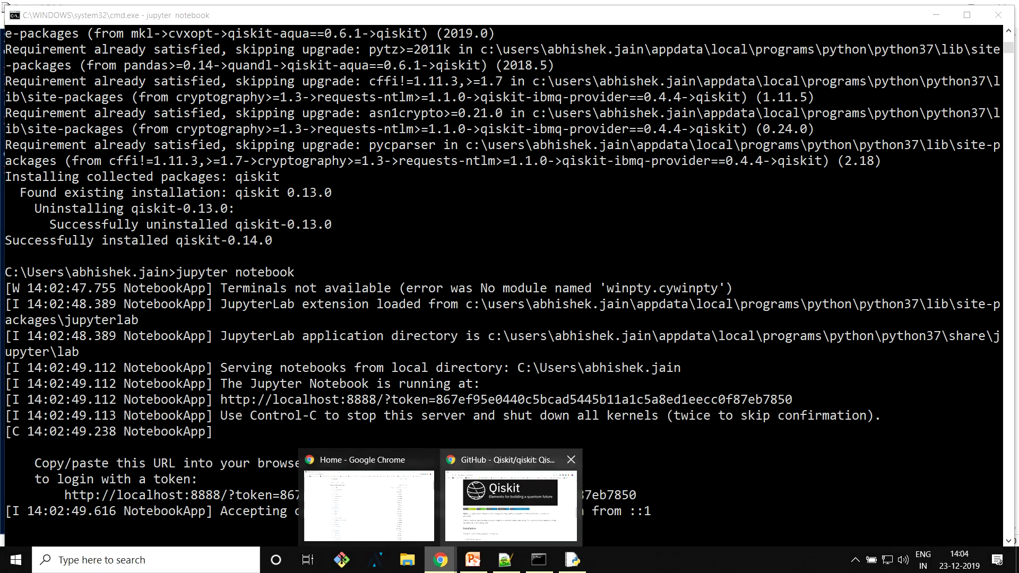
{"action": "left_click", "coordinate": [512, 499]}
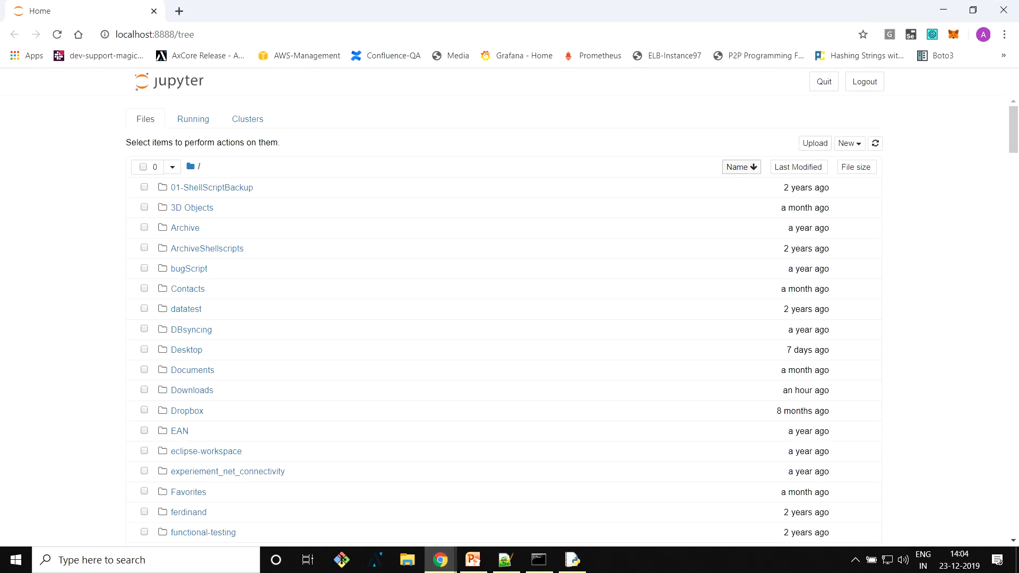
Step: Create a new Python 3 notebook and run 'import qiskit' in its first cell
{"action": "left_click", "coordinate": [849, 143]}
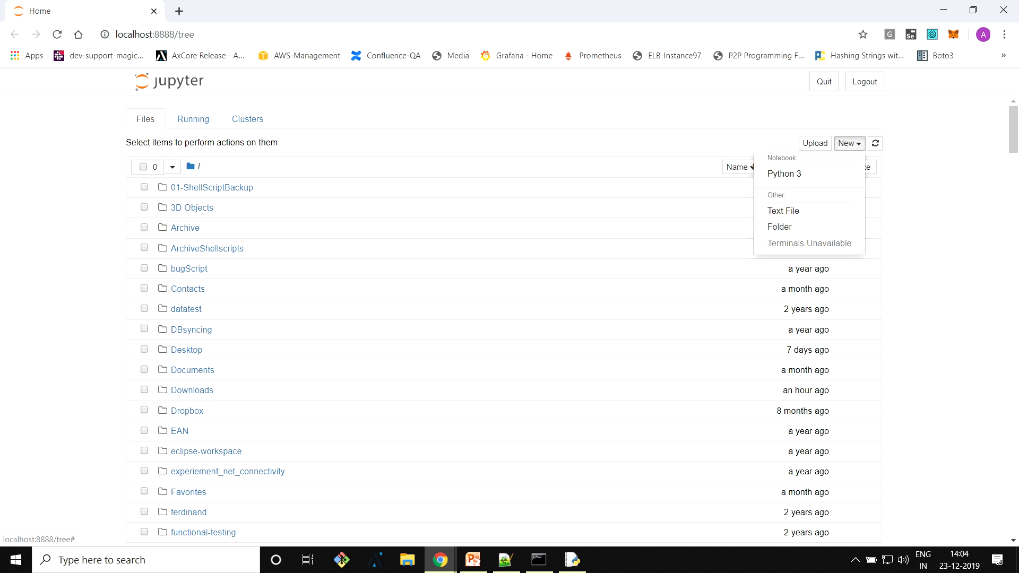
{"action": "left_click", "coordinate": [785, 236]}
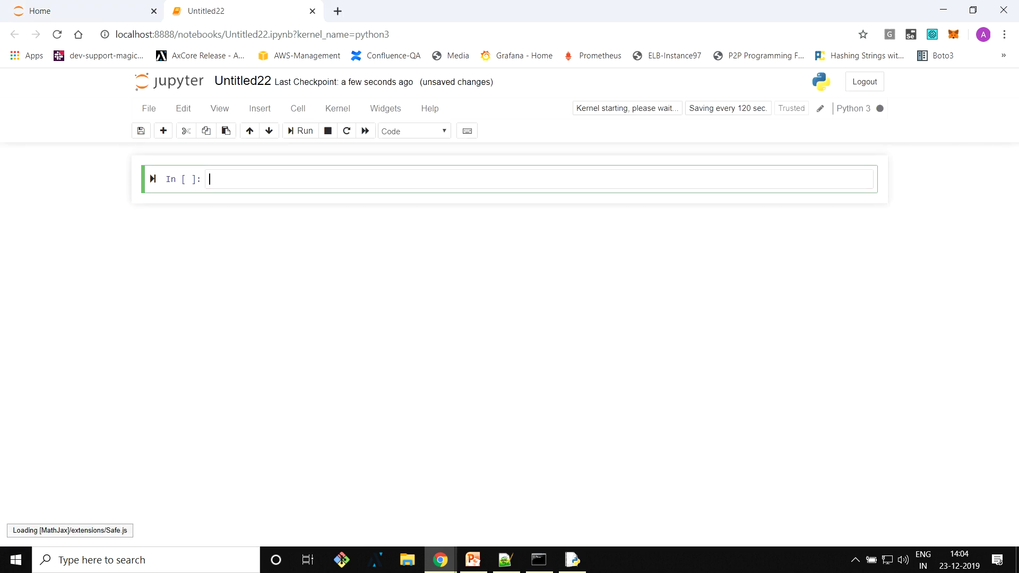
{"action": "type", "text": "import "}
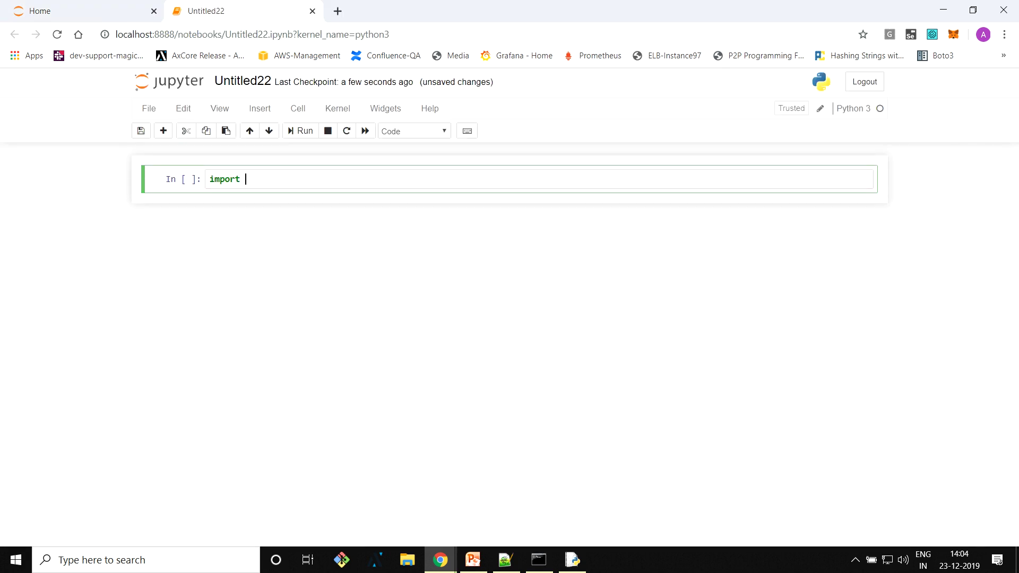
{"action": "type", "text": "qiskit"}
{"action": "key", "text": "alt+Return"}
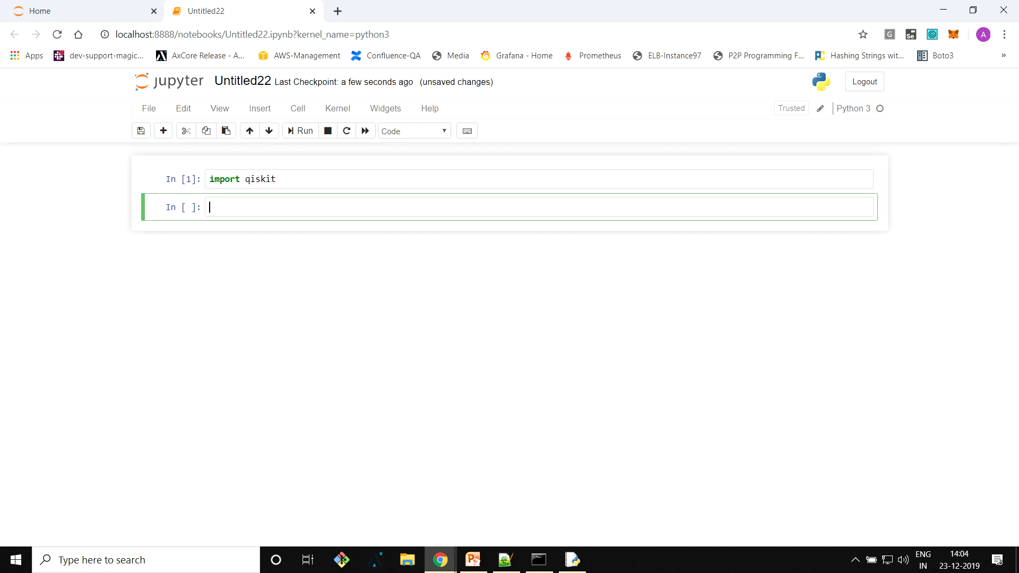
{"action": "key", "text": "alt+Tab"}
{"action": "key", "text": "alt+Tab"}
{"action": "key", "text": "alt+Tab"}
{"action": "key", "text": "alt+Tab"}
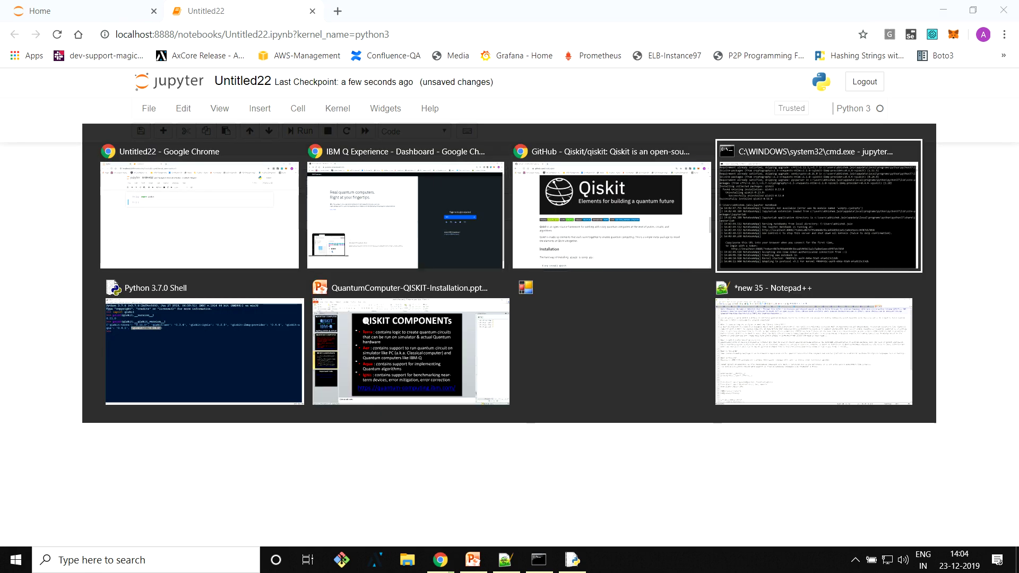
{"action": "key", "text": "alt+Tab"}
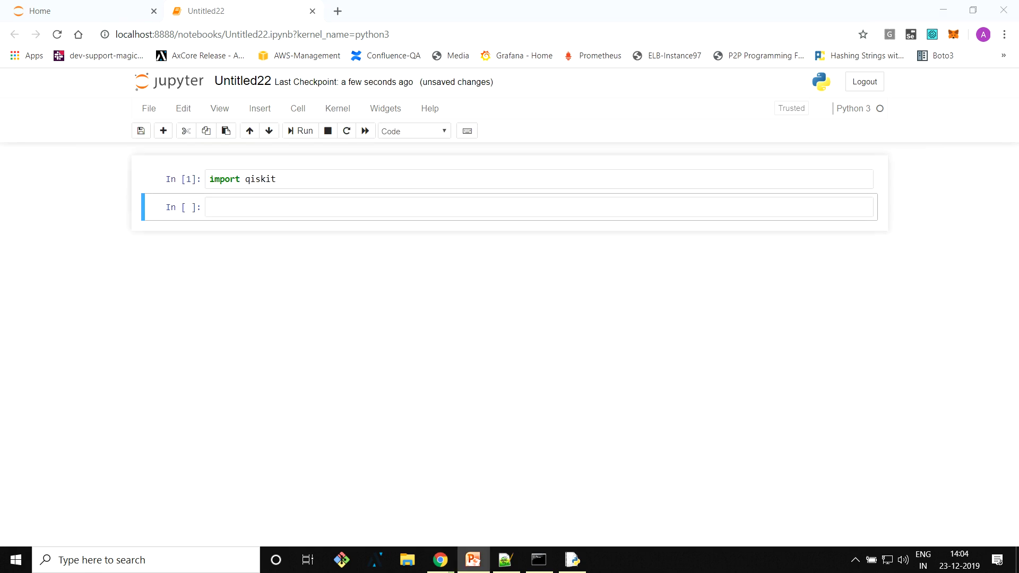